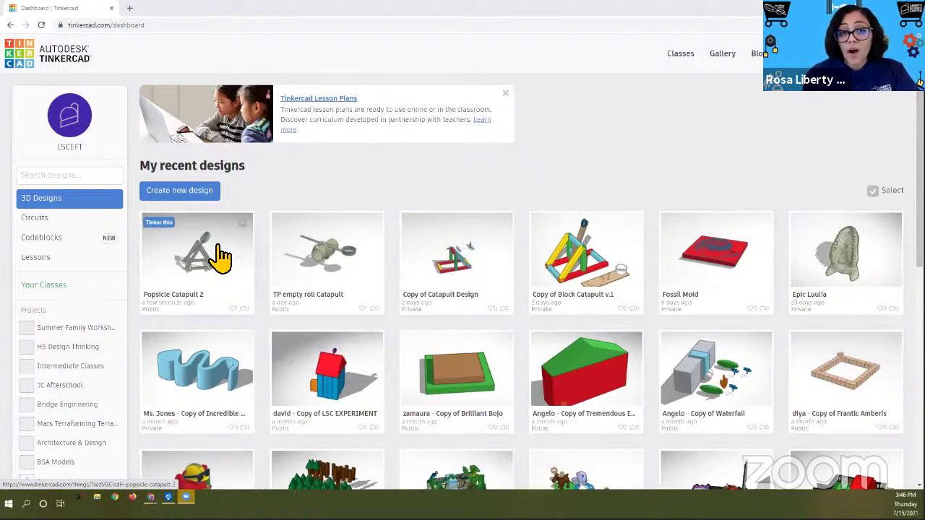
Create a new 3D design and rename it "TP Catapult".
click(173, 193)
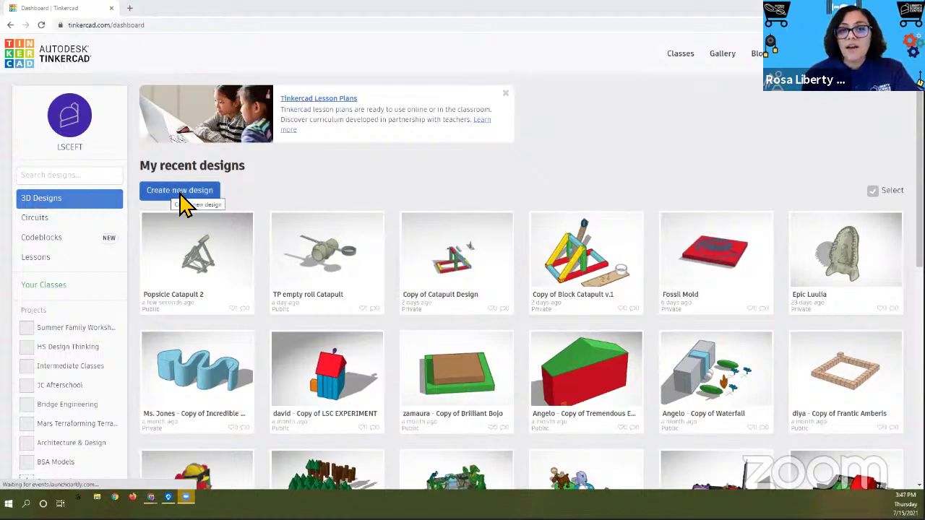
click(181, 196)
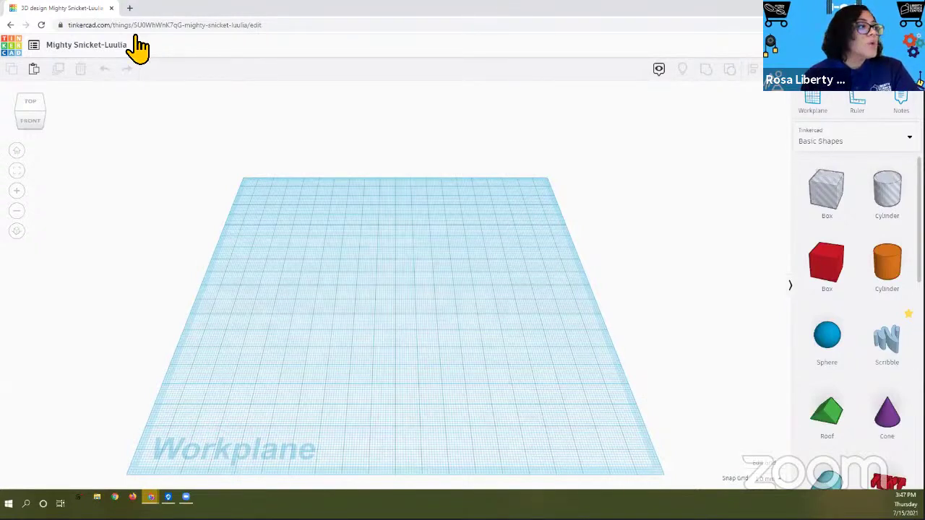
click(89, 48)
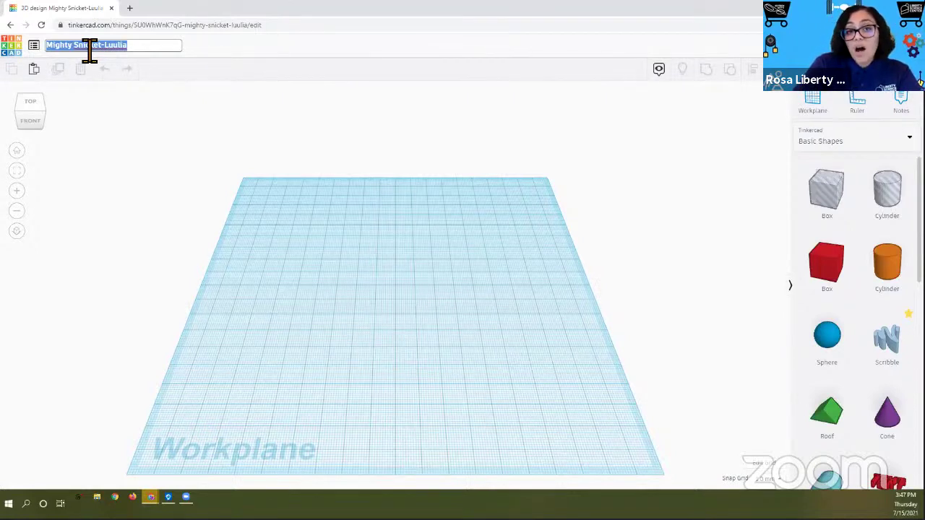
text(TP)
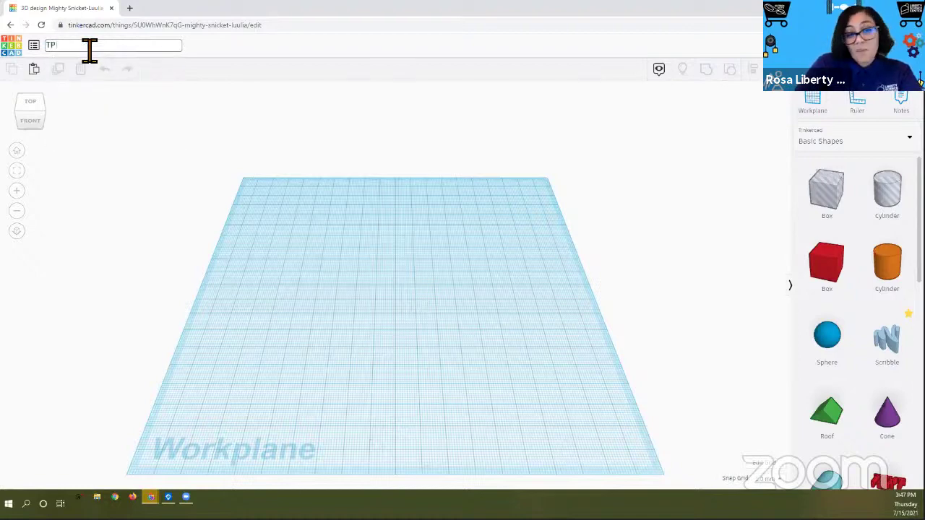
text( Cata)
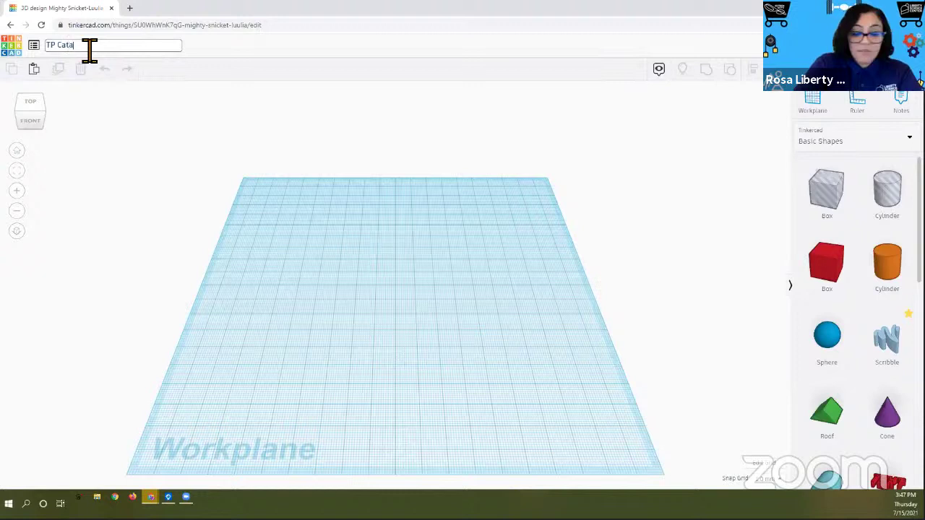
text(pult)
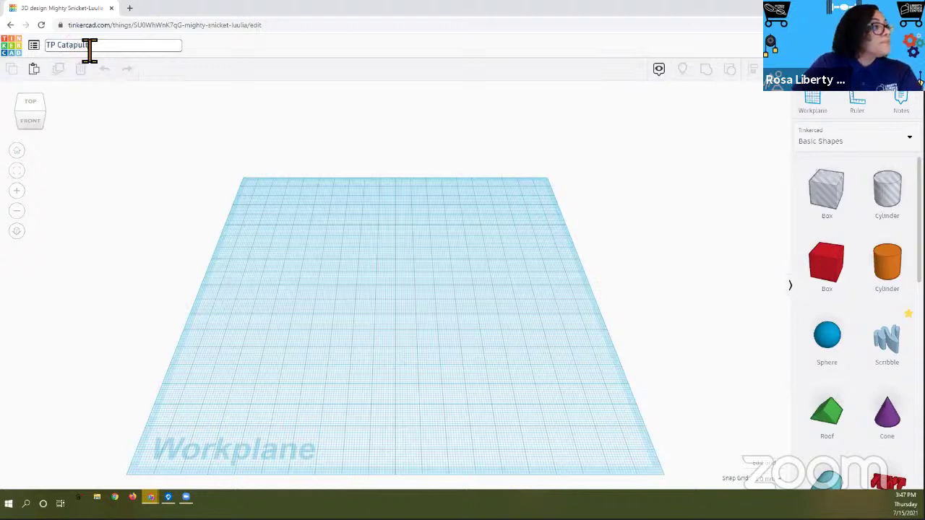
click(120, 103)
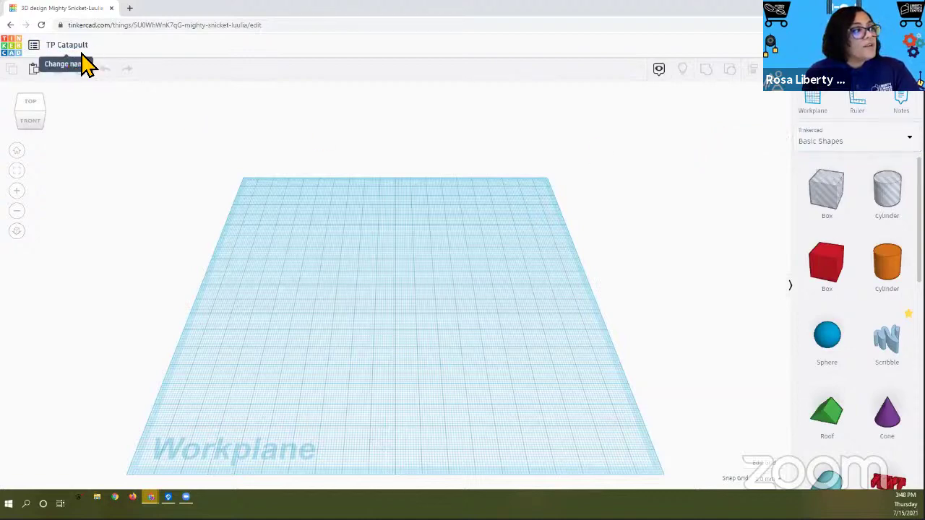
Place a cardboard tube from the "Making at home" shape collection near the middle of the workplane.
click(835, 146)
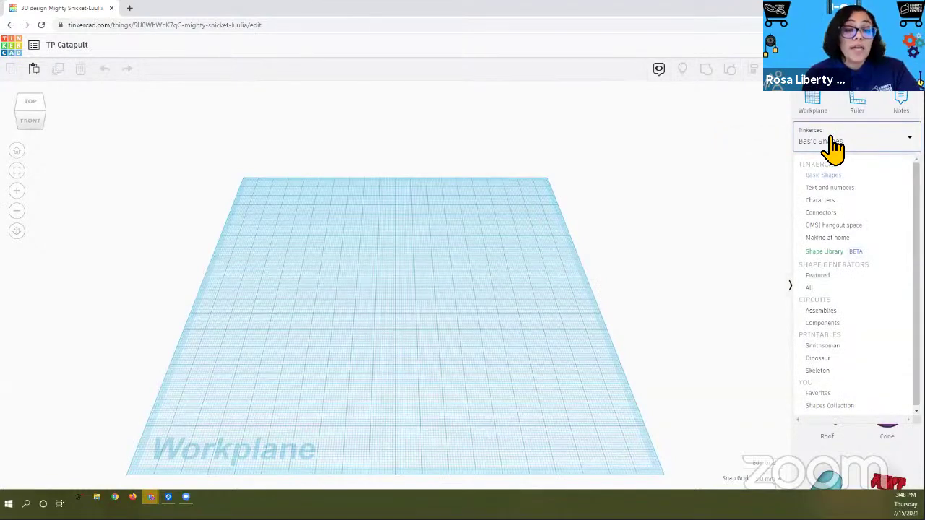
click(825, 239)
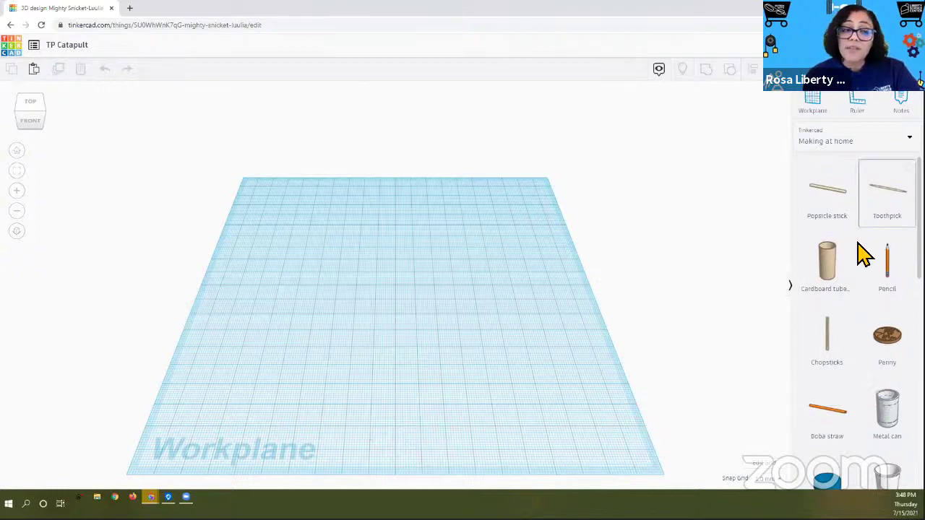
scroll(867, 304, down, 5)
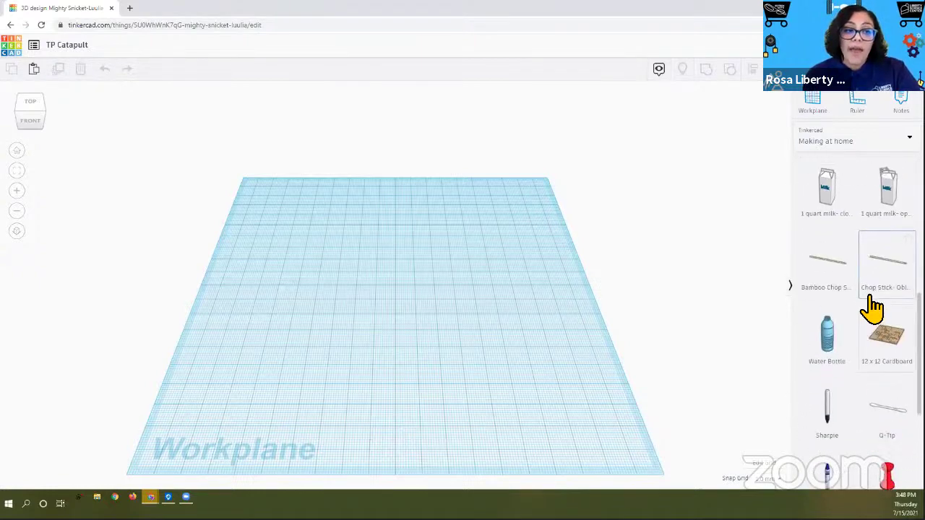
scroll(872, 307, up, 5)
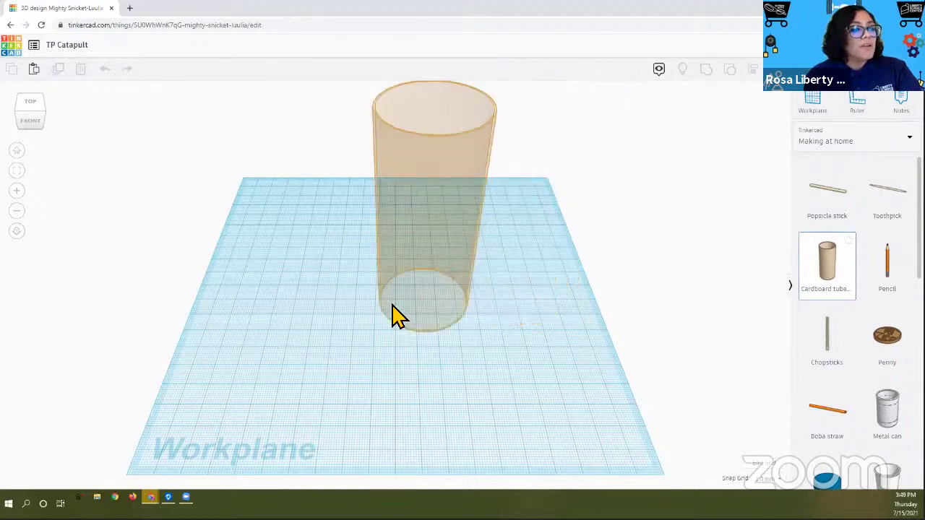
click(397, 314)
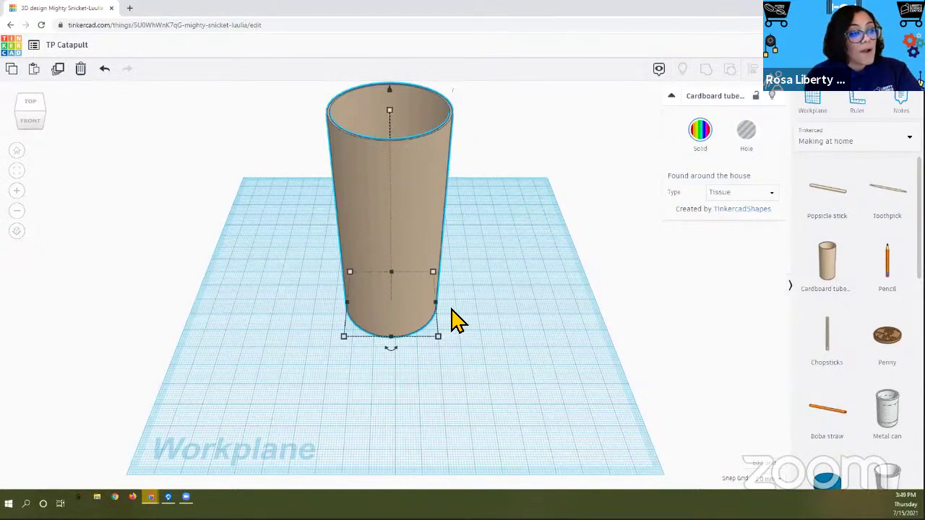
click(449, 334)
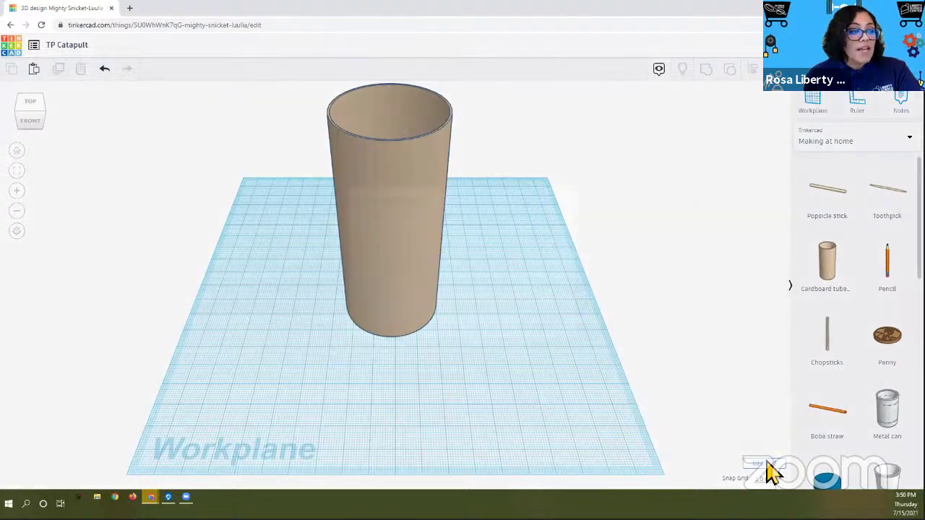
Switch the workplane grid units to inches and set the grid width to 24.
click(769, 469)
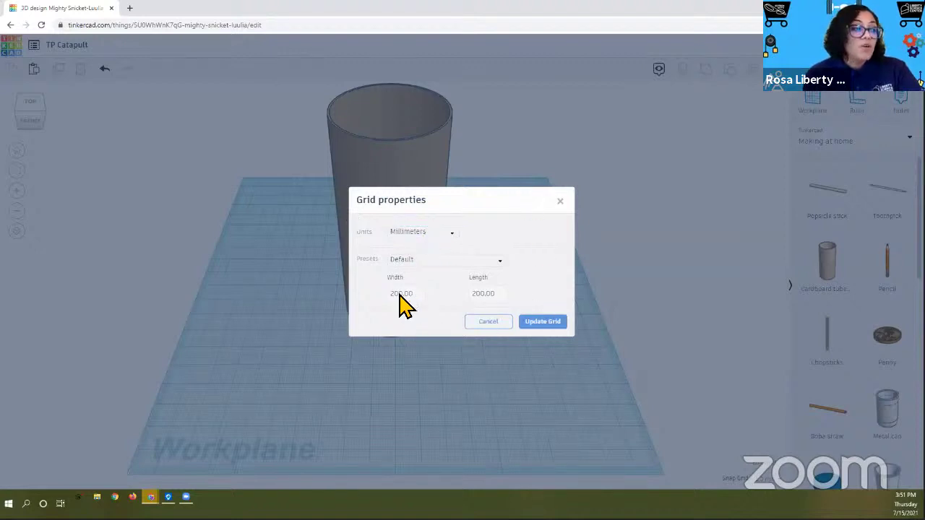
click(451, 240)
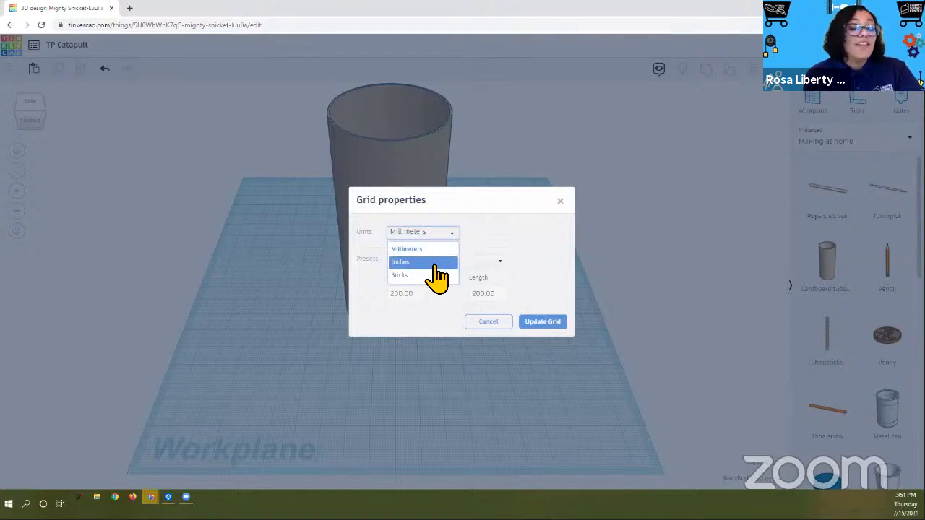
click(436, 263)
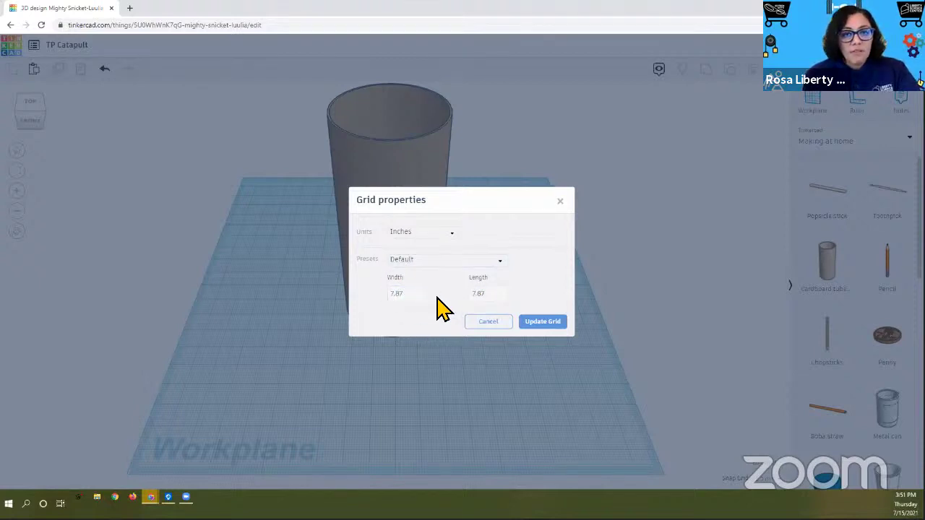
click(413, 294)
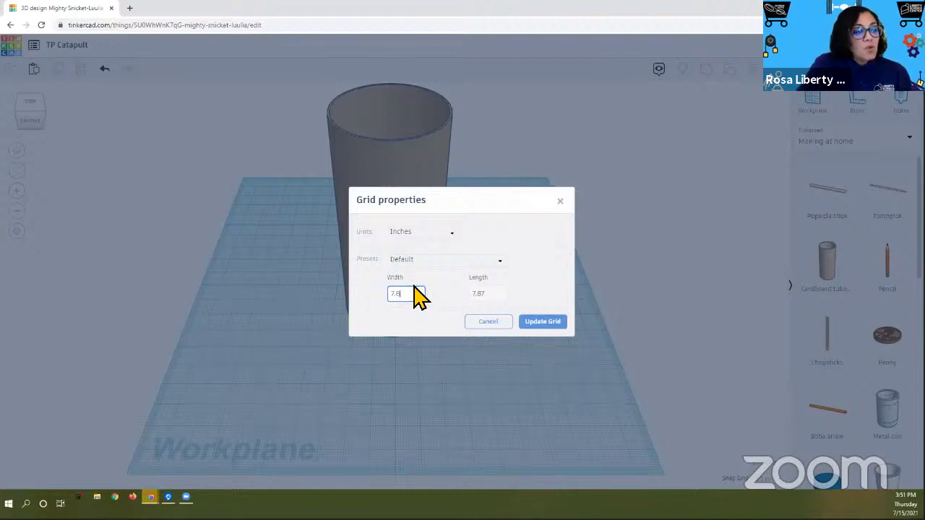
key(BackSpace)
key(BackSpace)
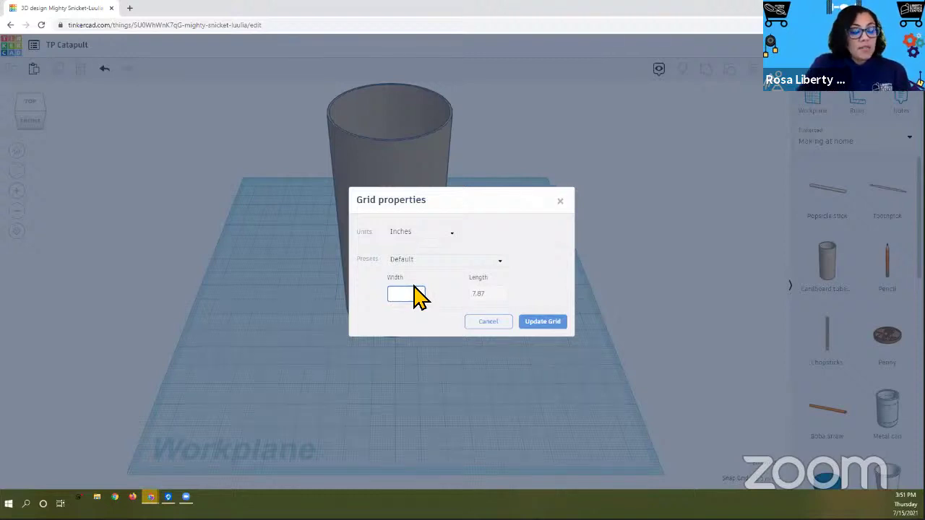
text(24)
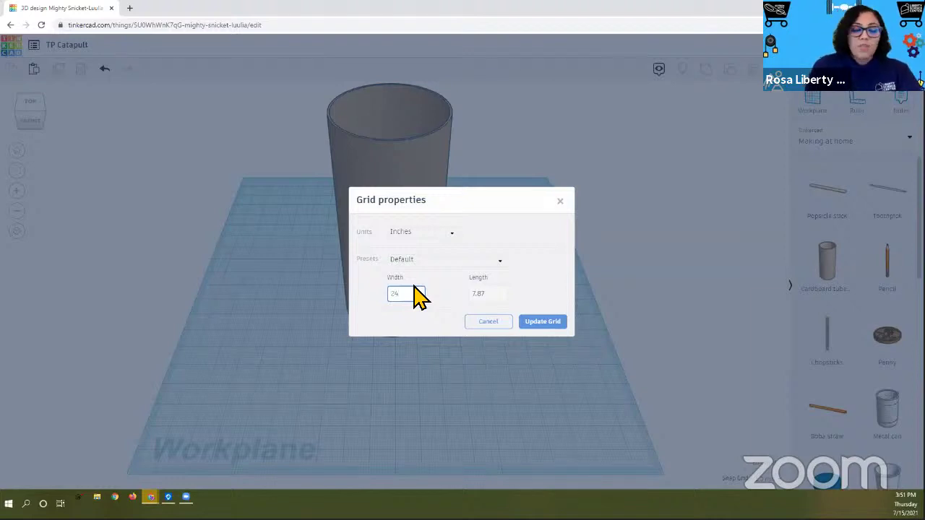
Set the grid length to 24 inches and apply the new grid size to the workplane.
click(492, 294)
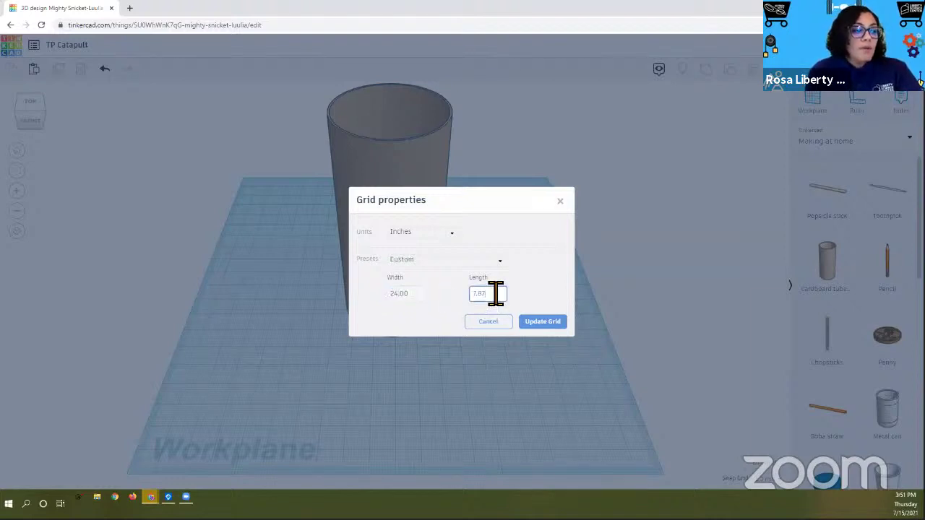
key(BackSpace)
key(BackSpace)
key(BackSpace)
key(BackSpace)
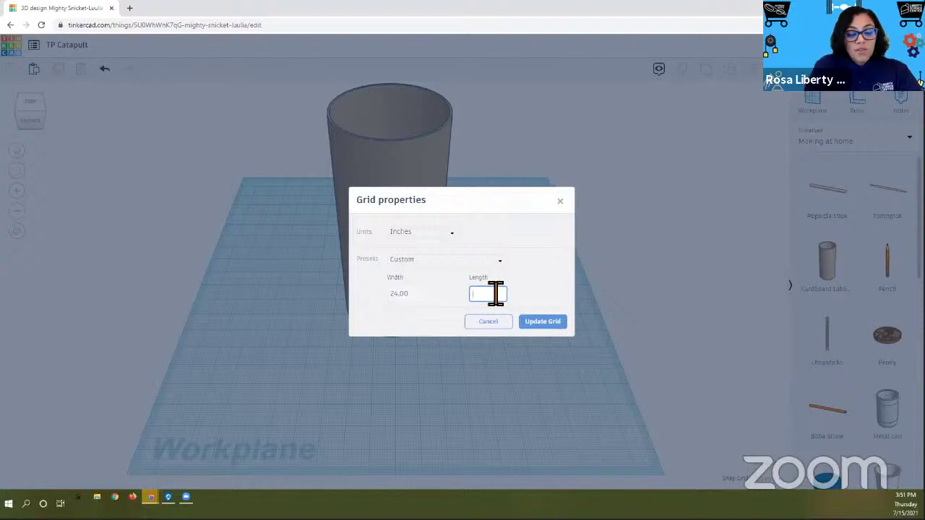
text(24)
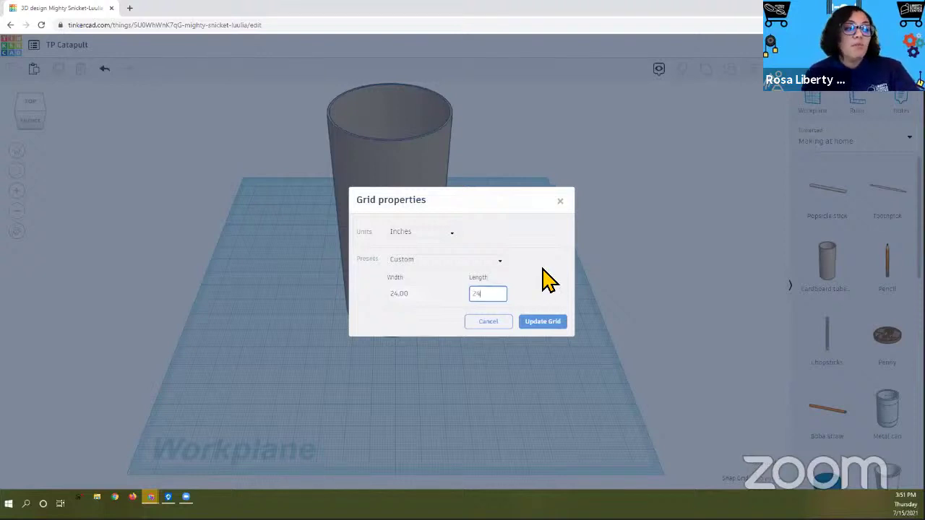
click(546, 282)
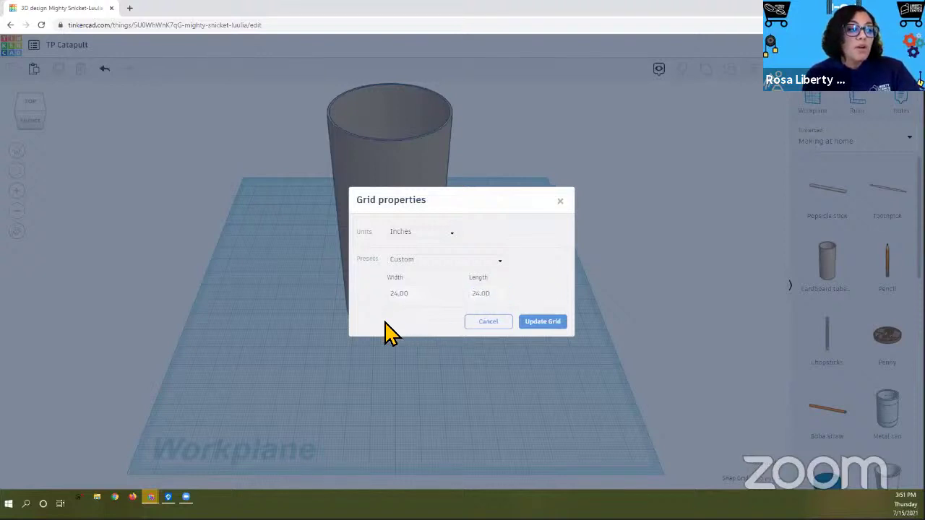
click(549, 324)
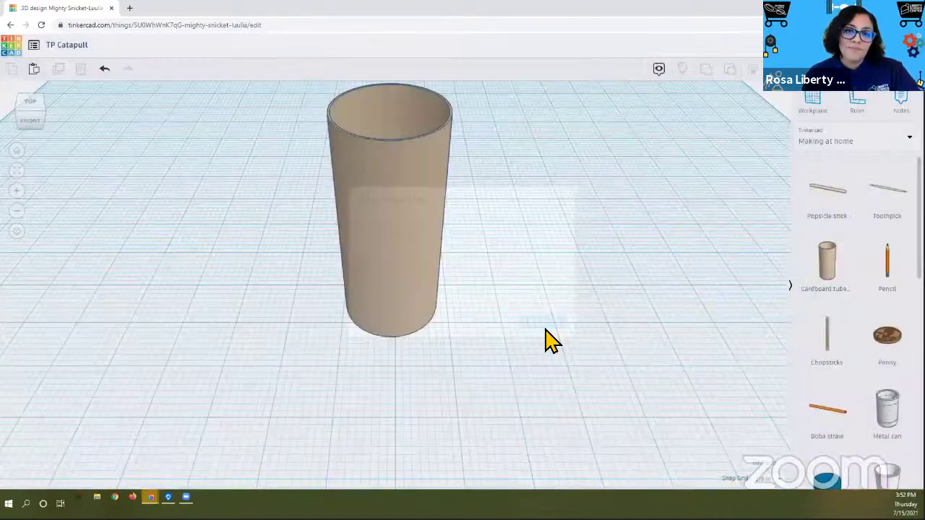
Select the cardboard tube standing on the workplane.
scroll(392, 285, down, 5)
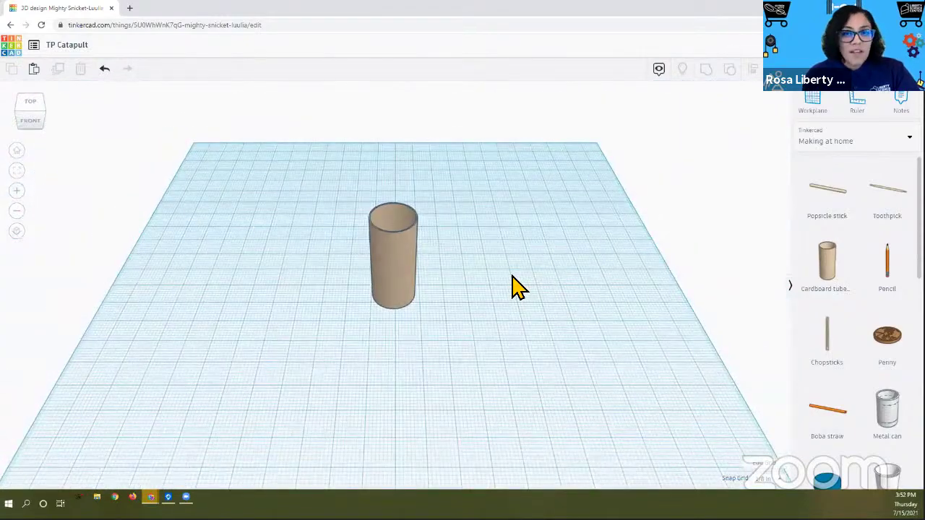
mouse_move(531, 258)
right_down()
mouse_move(528, 242)
mouse_move(533, 262)
right_up()
click(31, 119)
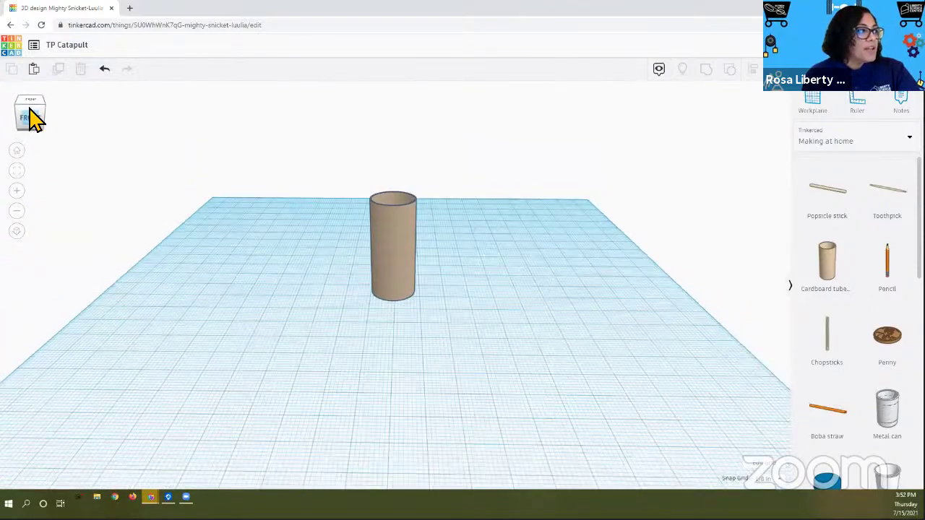
click(31, 118)
click(17, 151)
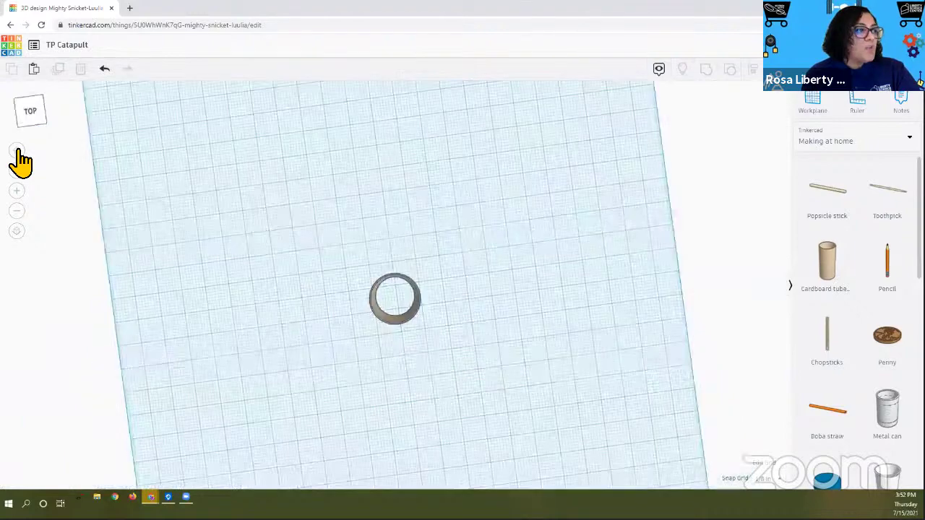
click(17, 151)
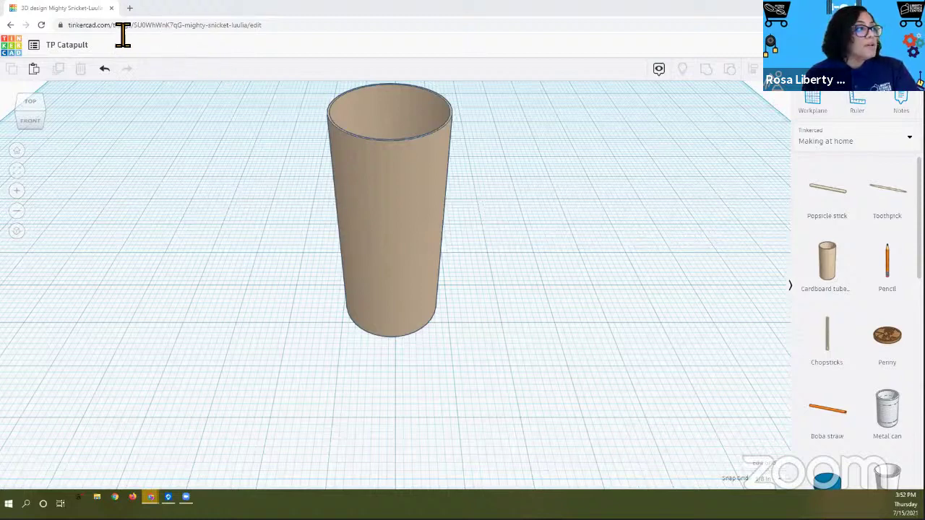
click(399, 223)
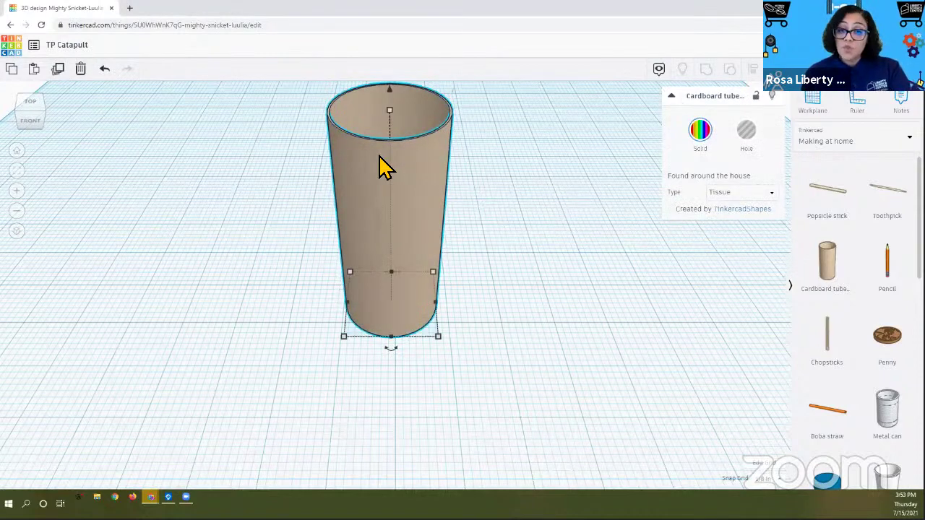